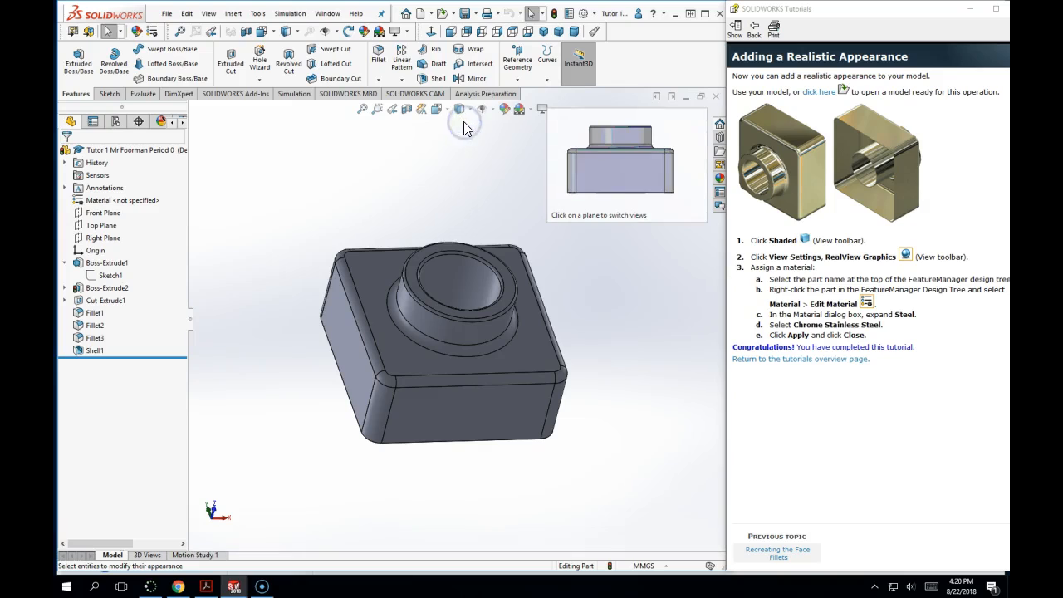
Step: Display the part in the Shaded style without edges
{"action": "left_click", "coordinate": [471, 109]}
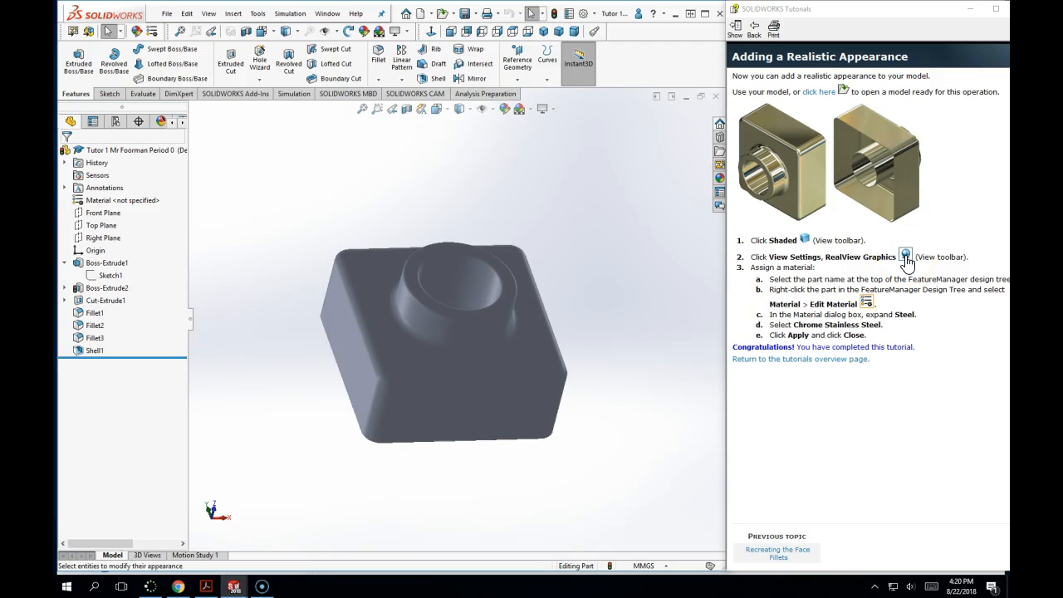
{"action": "left_click", "coordinate": [870, 306]}
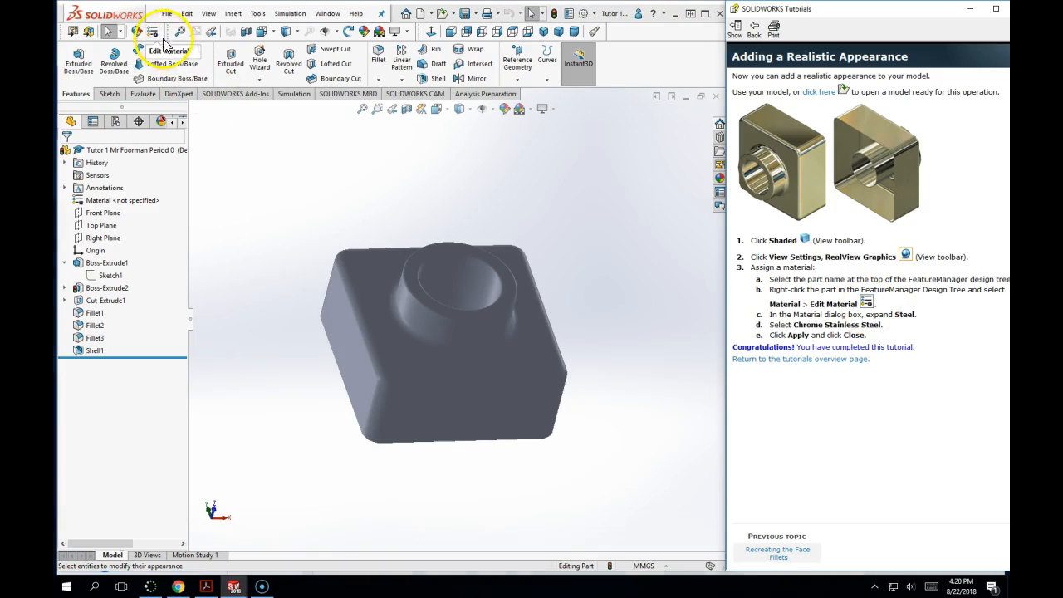
Step: Assign the Chrome Stainless Steel material from the Steel category of SOLIDWORKS Materials to the part
{"action": "right_click", "coordinate": [93, 202]}
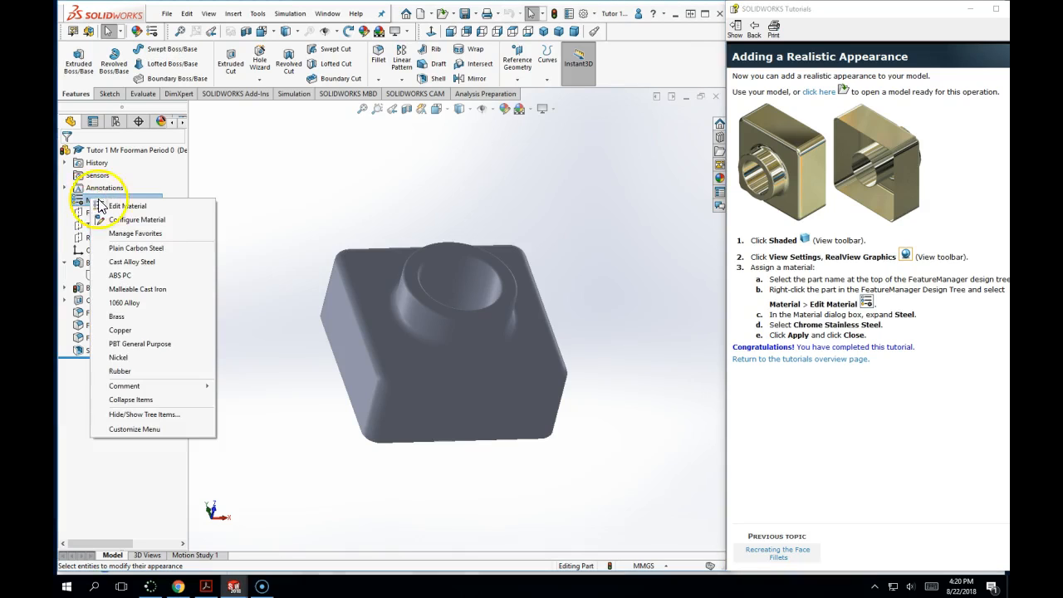
{"action": "left_click", "coordinate": [126, 205]}
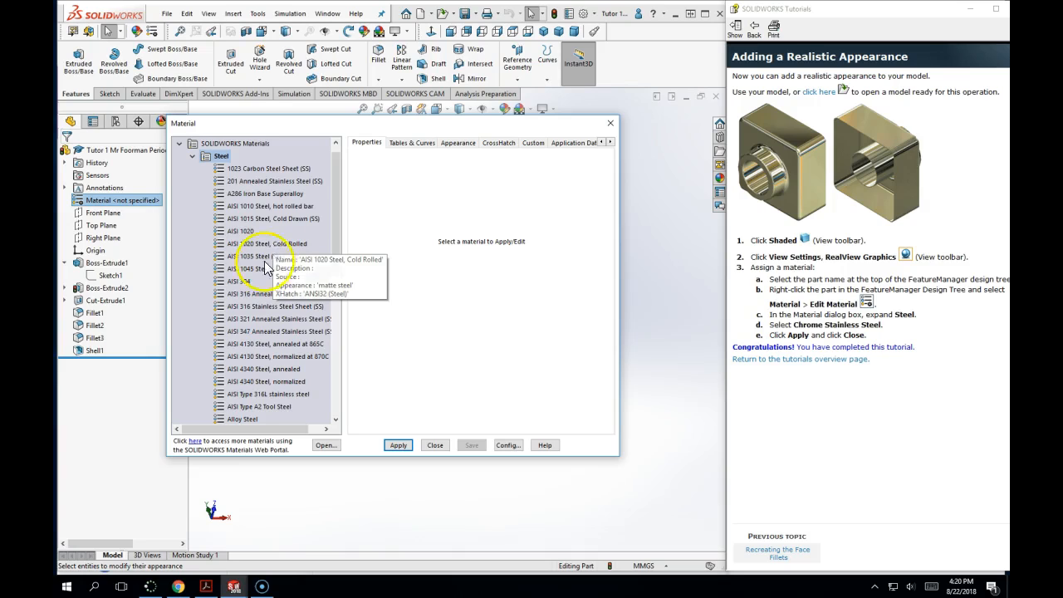
{"action": "double_click", "coordinate": [205, 156]}
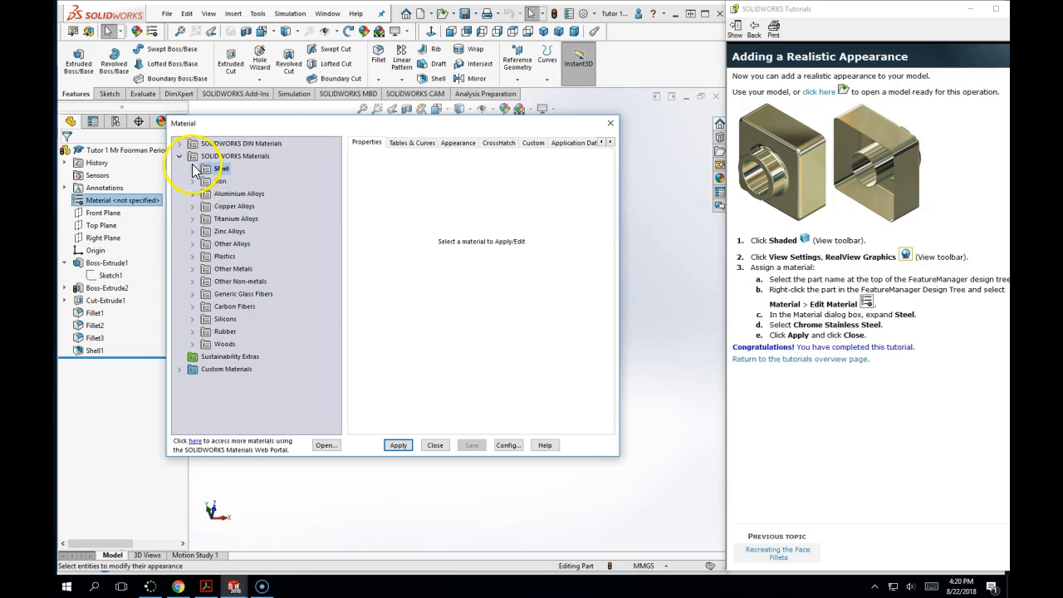
{"action": "left_click", "coordinate": [192, 167]}
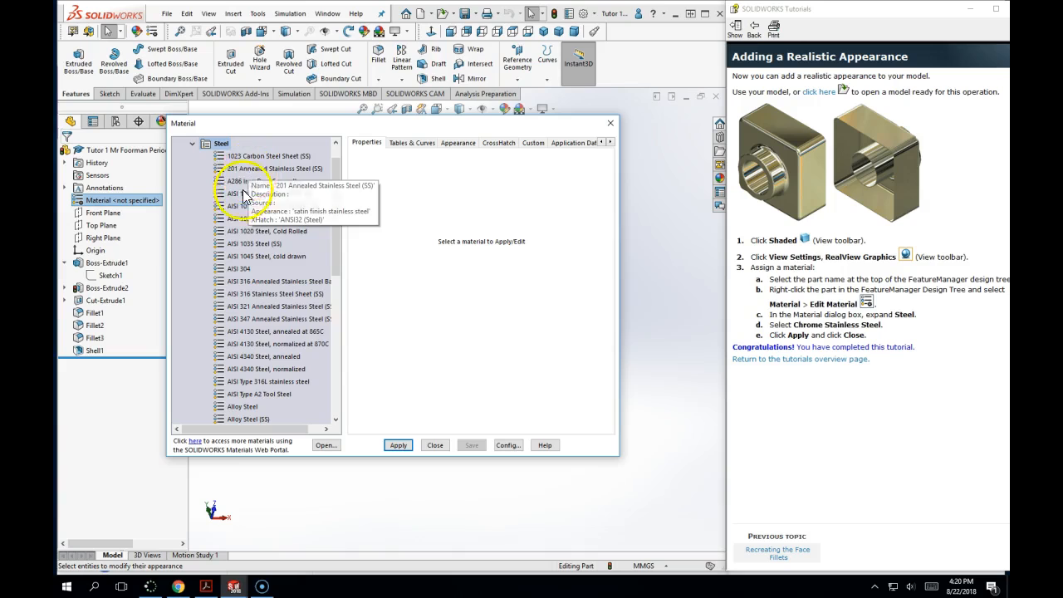
{"action": "scroll", "coordinate": [271, 314], "scroll_direction": "down", "scroll_amount": 2}
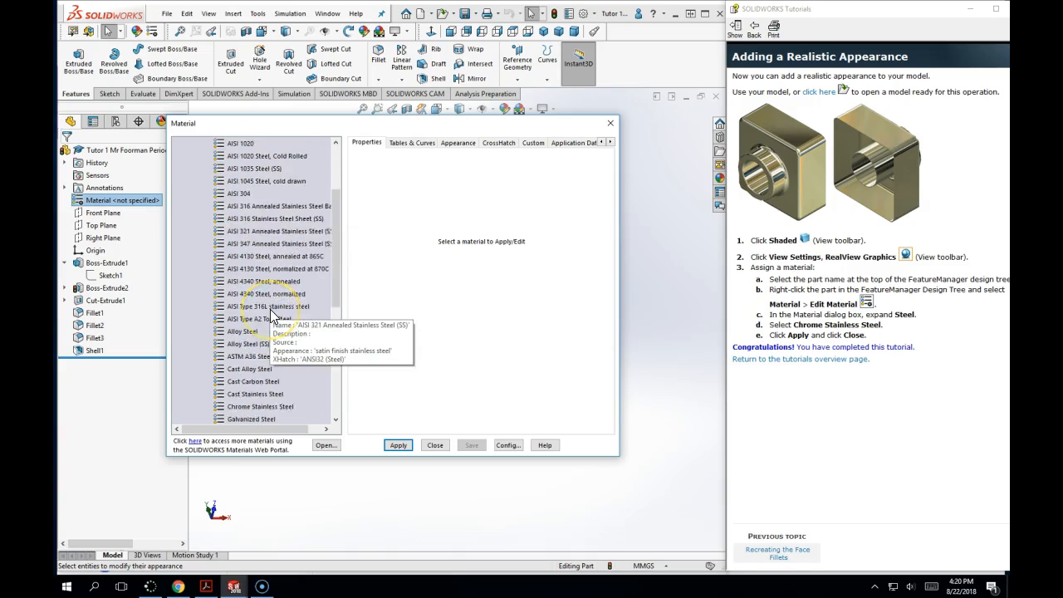
{"action": "scroll", "coordinate": [271, 314], "scroll_direction": "down", "scroll_amount": 3}
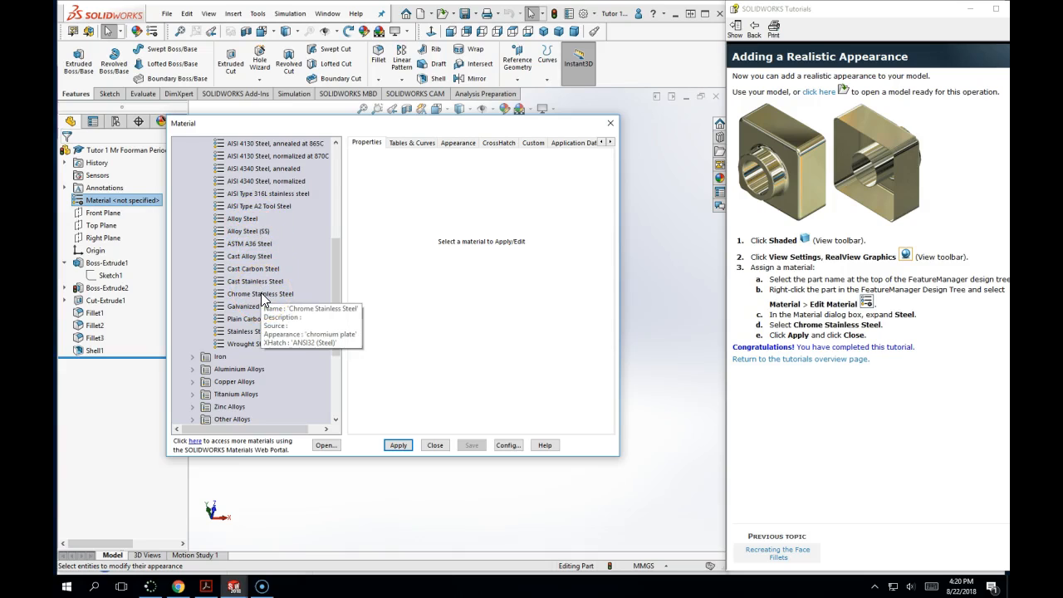
{"action": "left_click", "coordinate": [263, 295]}
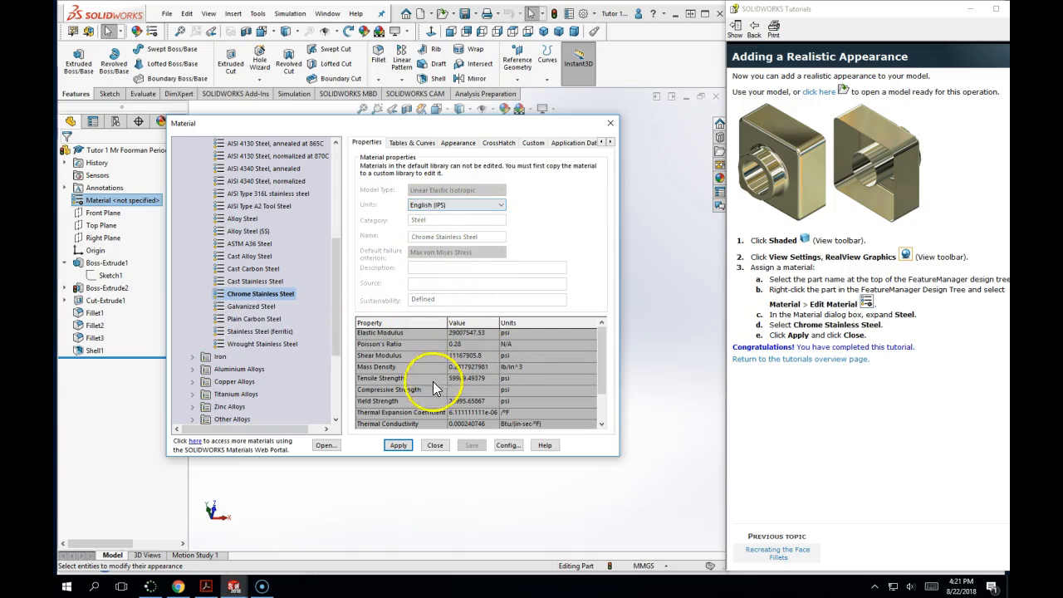
{"action": "left_click", "coordinate": [398, 445]}
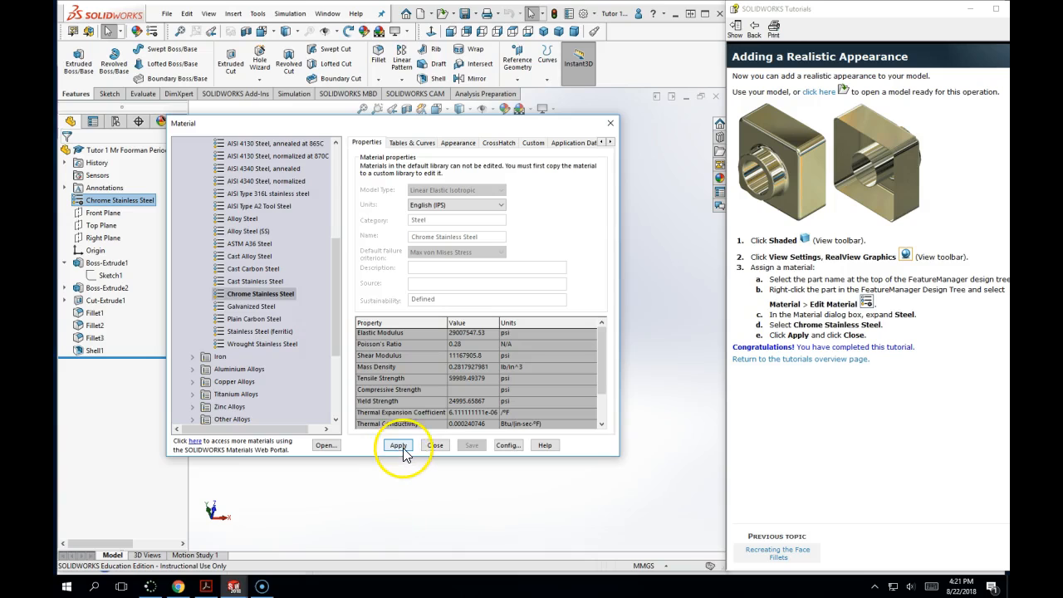
{"action": "left_click", "coordinate": [426, 447]}
Step: Start editing the part's appearance and choose chromium plate for the whole part
{"action": "middle_click_drag", "start_coordinate": [554, 342], "coordinate": [486, 386]}
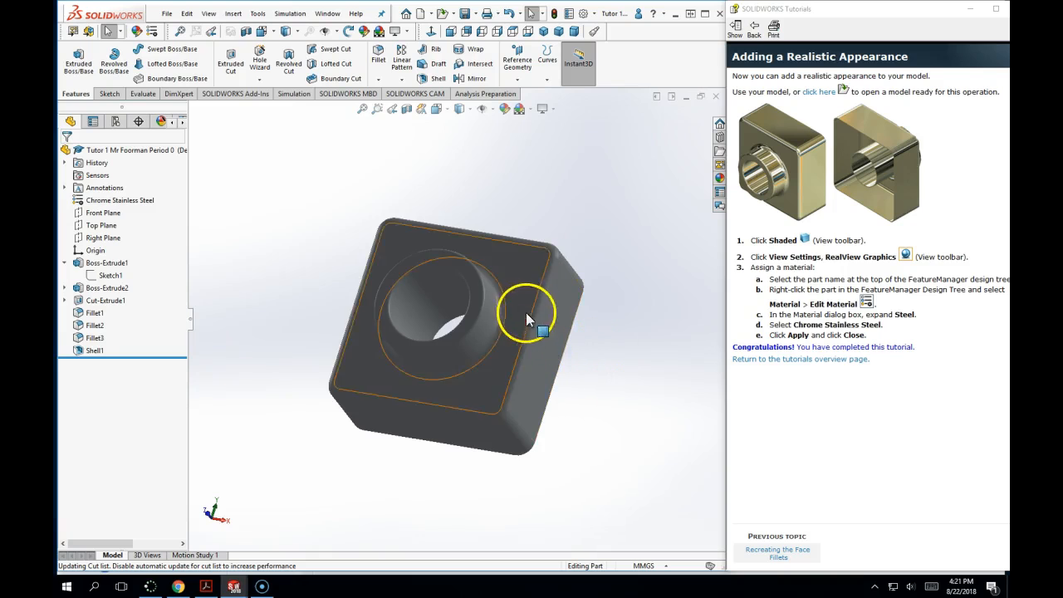
{"action": "middle_click_drag", "start_coordinate": [604, 363], "coordinate": [598, 340]}
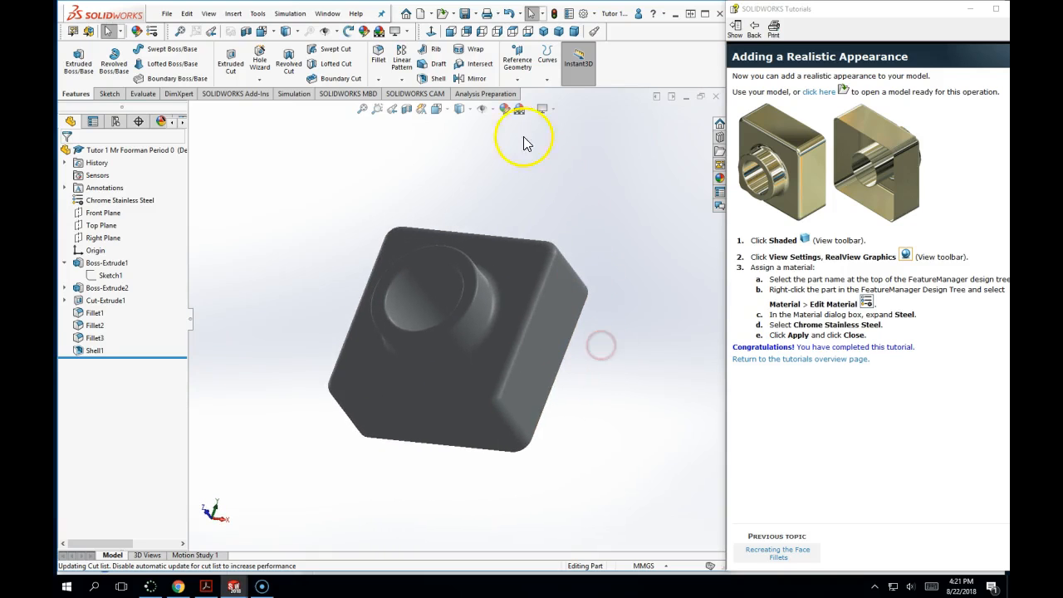
{"action": "left_click", "coordinate": [505, 111]}
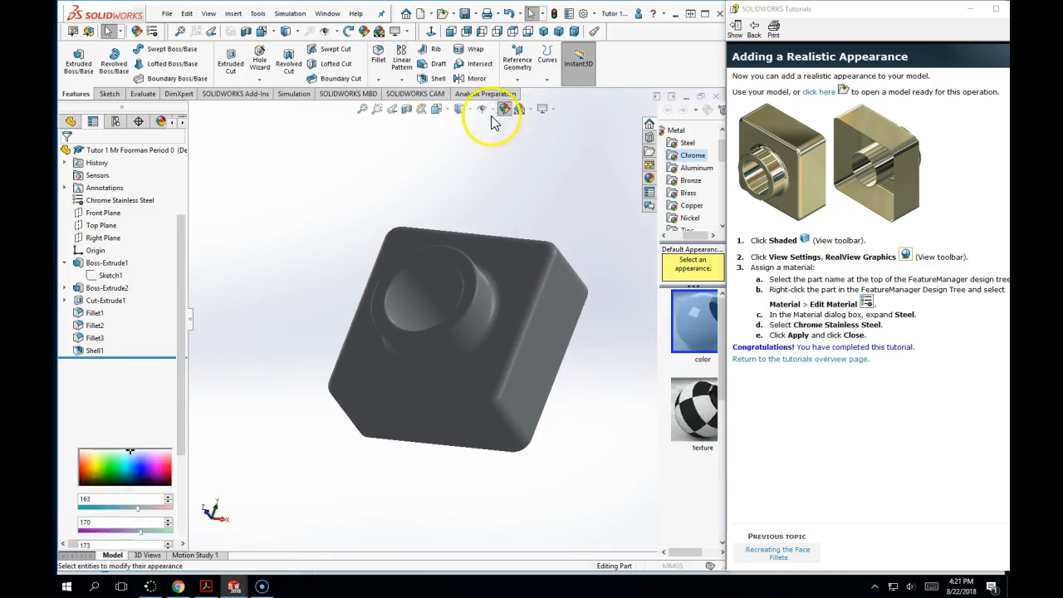
{"action": "left_click", "coordinate": [708, 340]}
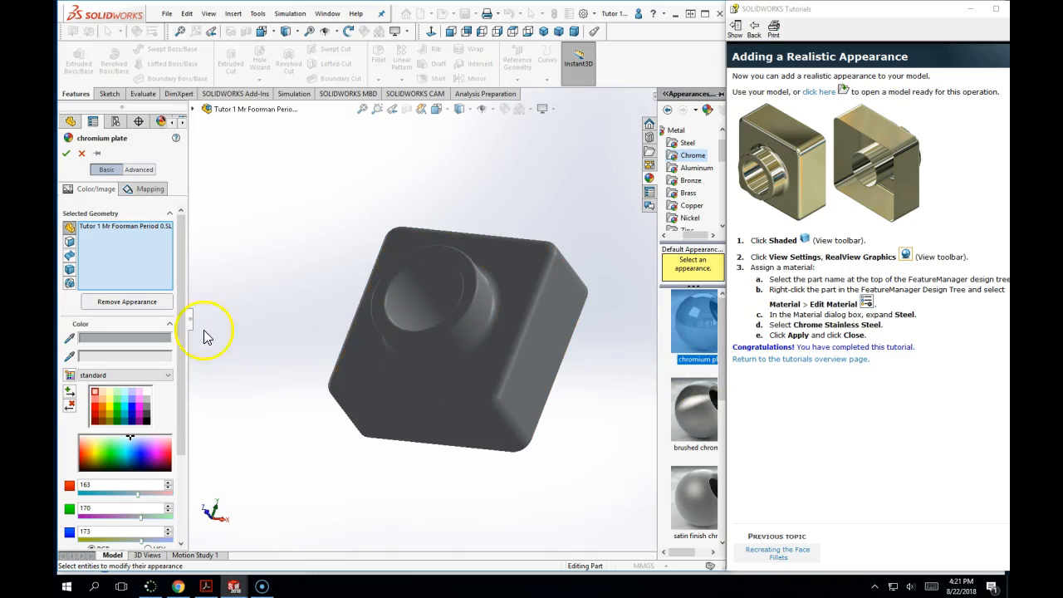
{"action": "left_click", "coordinate": [508, 283]}
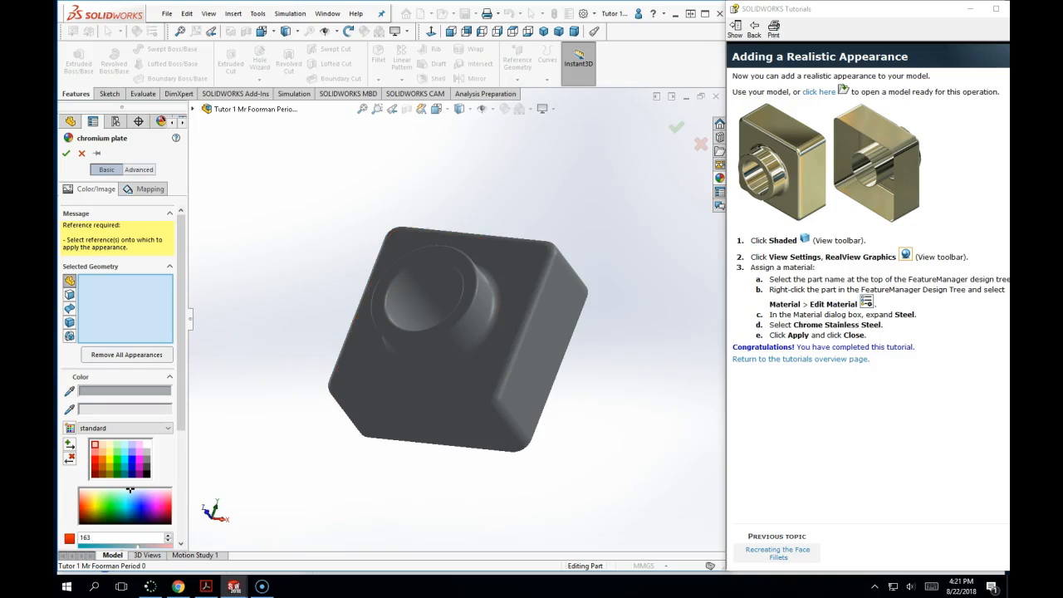
{"action": "left_click", "coordinate": [69, 282]}
{"action": "left_click", "coordinate": [439, 375]}
{"action": "middle_click_drag", "start_coordinate": [418, 495], "coordinate": [588, 300]}
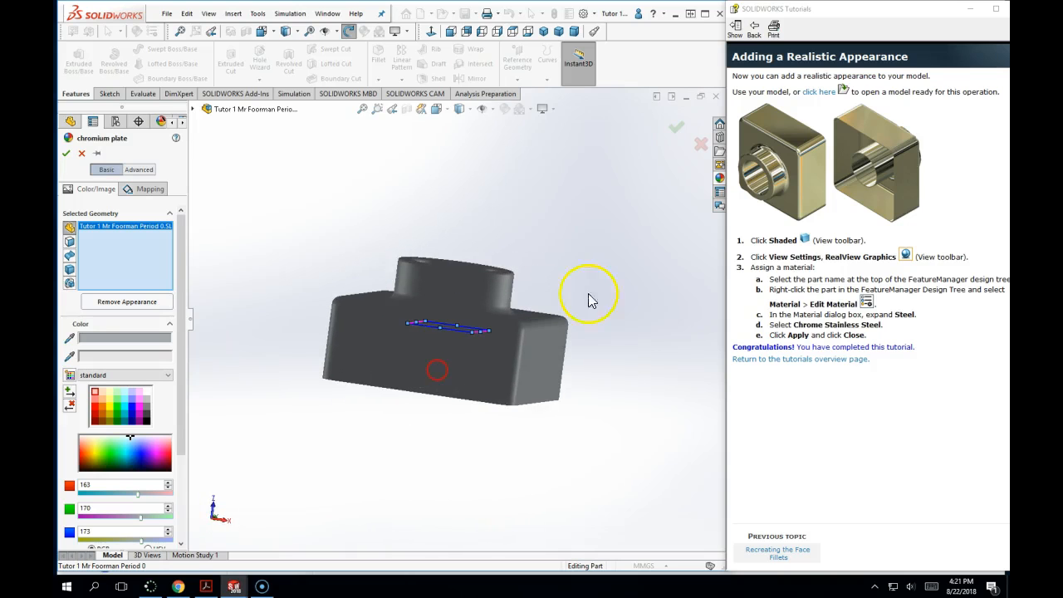
Step: Widen the appearance library and try the satin finish chrome and chromium plate cast appearances on the part
{"action": "left_click", "coordinate": [720, 179]}
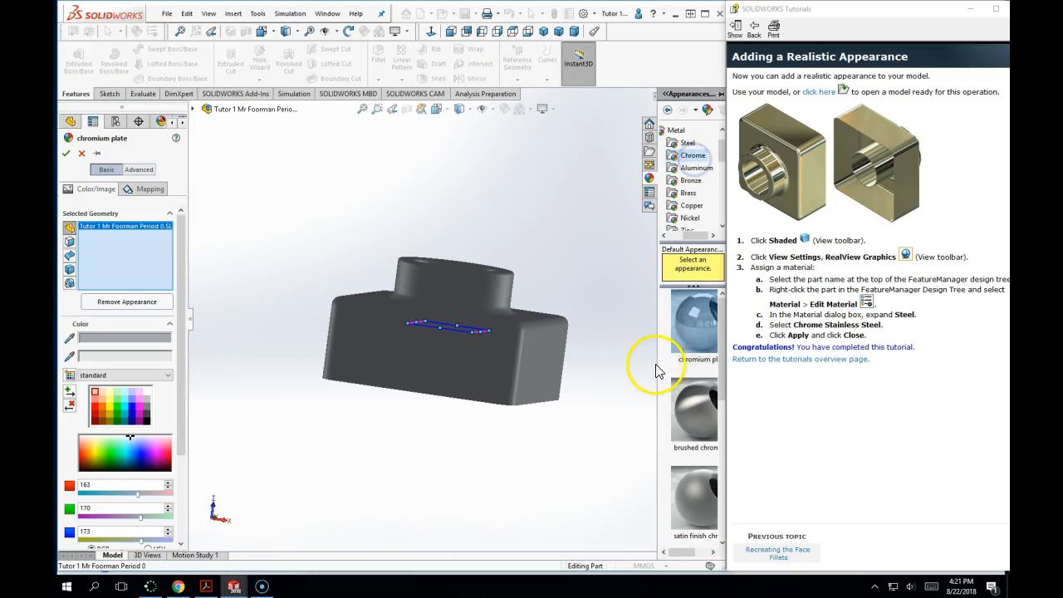
{"action": "left_click_drag", "start_coordinate": [659, 362], "coordinate": [575, 368]}
{"action": "left_click_drag", "start_coordinate": [616, 416], "coordinate": [462, 331]}
{"action": "middle_click_drag", "start_coordinate": [499, 311], "coordinate": [469, 358]}
{"action": "left_click", "coordinate": [631, 495]}
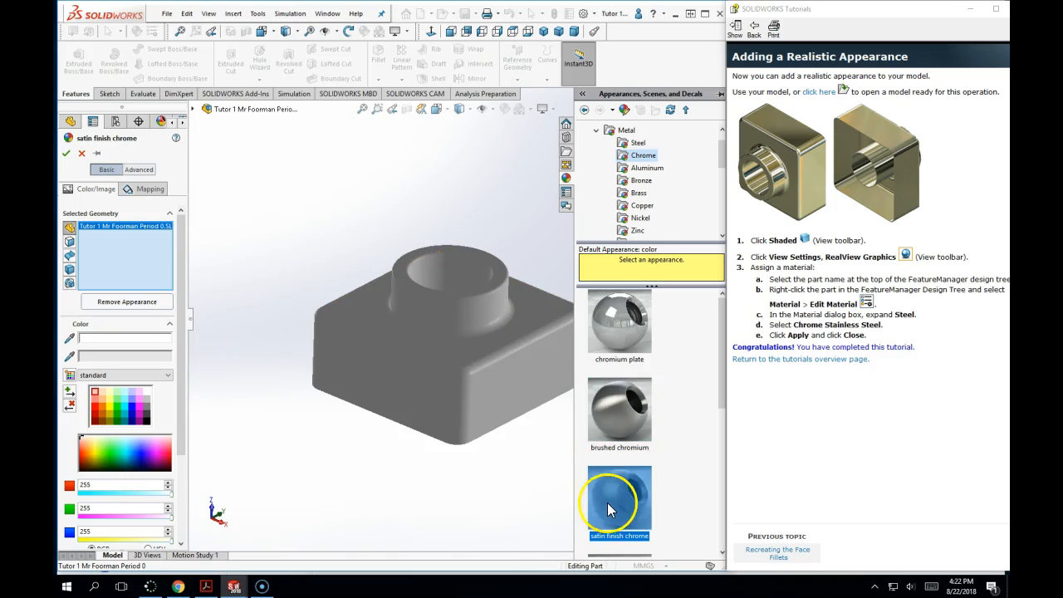
{"action": "scroll", "coordinate": [628, 505], "scroll_direction": "down", "scroll_amount": 3}
{"action": "left_click", "coordinate": [630, 518]}
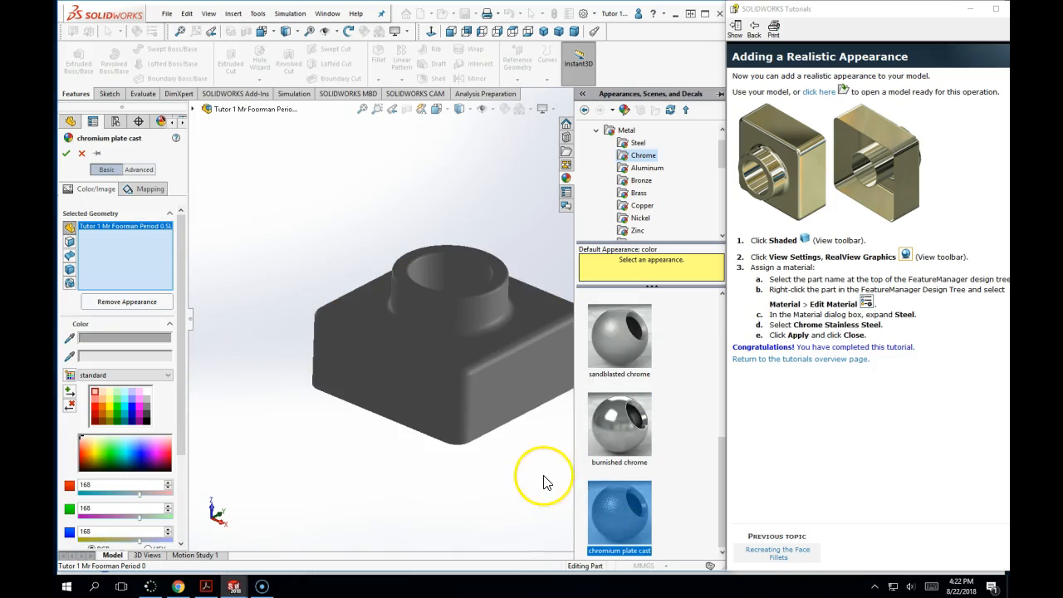
{"action": "middle_click_drag", "start_coordinate": [540, 452], "coordinate": [385, 373]}
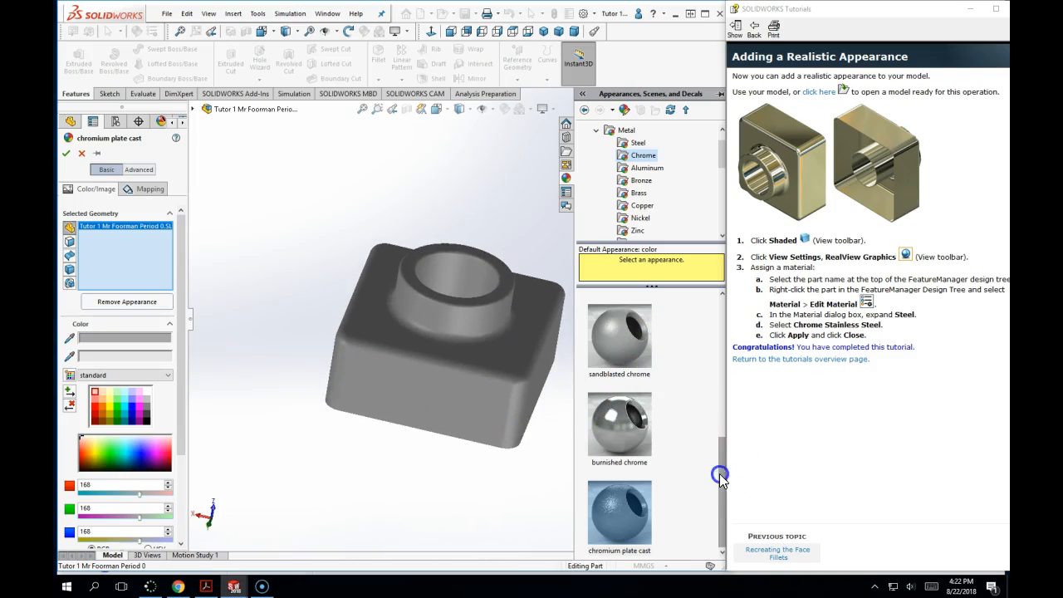
Step: Apply the chromium plate appearance from the Chrome library to the whole part again
{"action": "left_click_drag", "start_coordinate": [718, 496], "coordinate": [712, 339]}
{"action": "left_click_drag", "start_coordinate": [631, 319], "coordinate": [508, 343]}
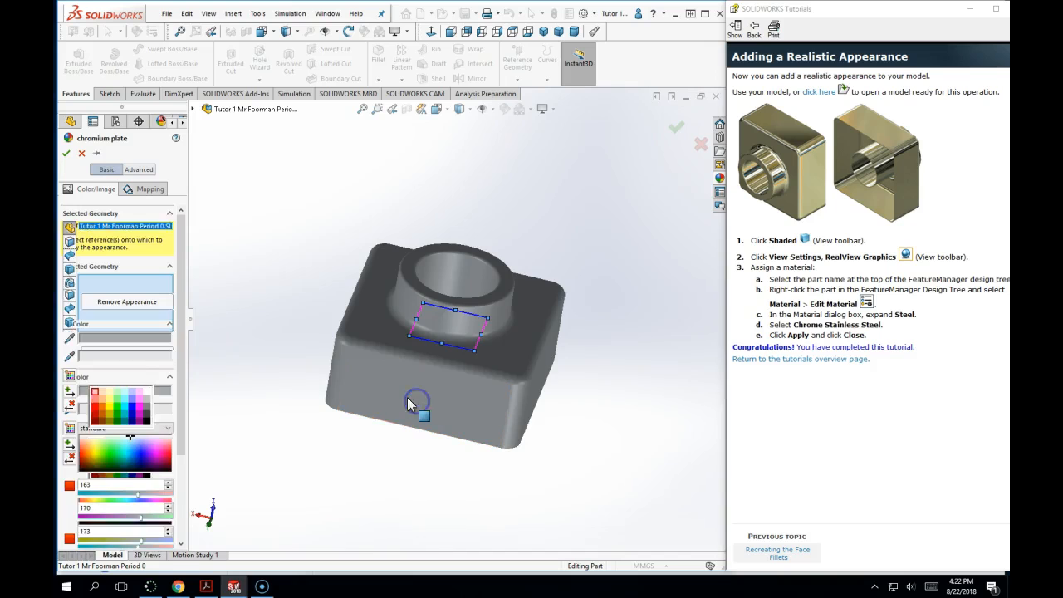
{"action": "left_click", "coordinate": [341, 357]}
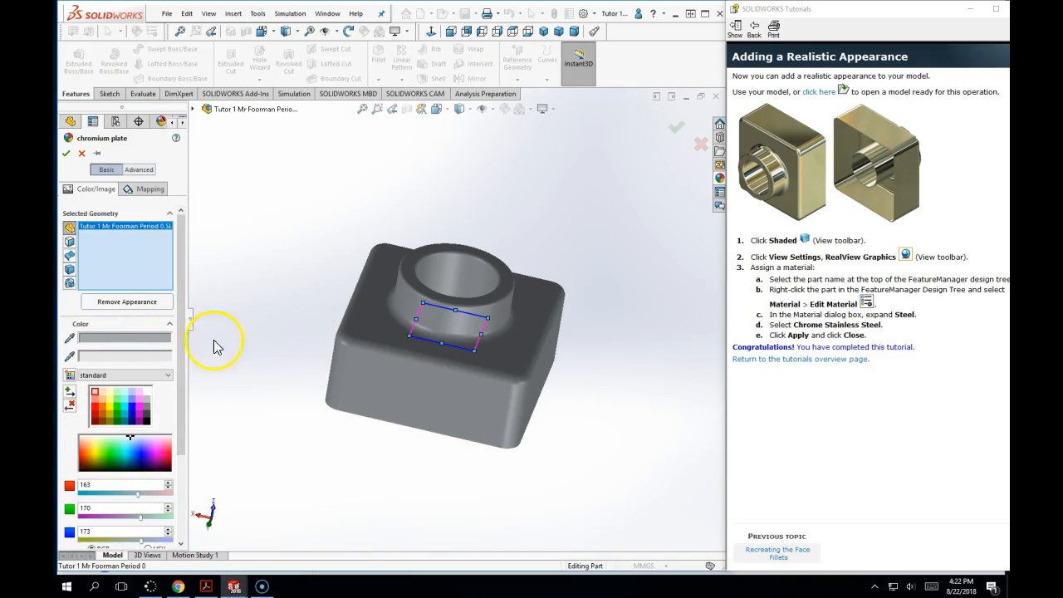
{"action": "middle_click_drag", "start_coordinate": [303, 310], "coordinate": [321, 332]}
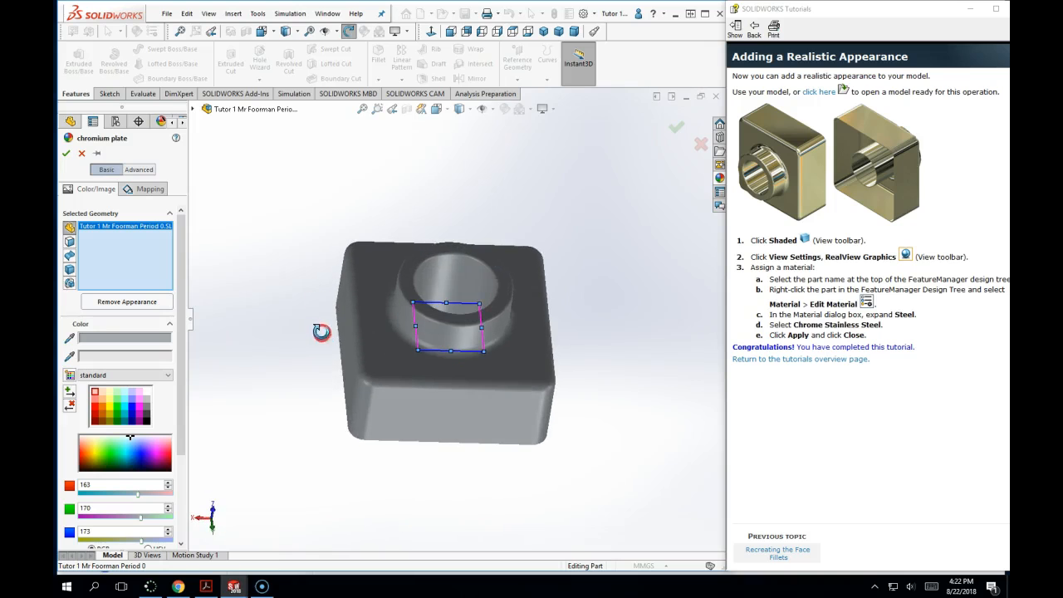
Step: Try polished aluminum, apply brushed aluminum from the Aluminum library to the whole part instead, and accept the appearance
{"action": "left_click", "coordinate": [718, 179]}
{"action": "left_click", "coordinate": [628, 170]}
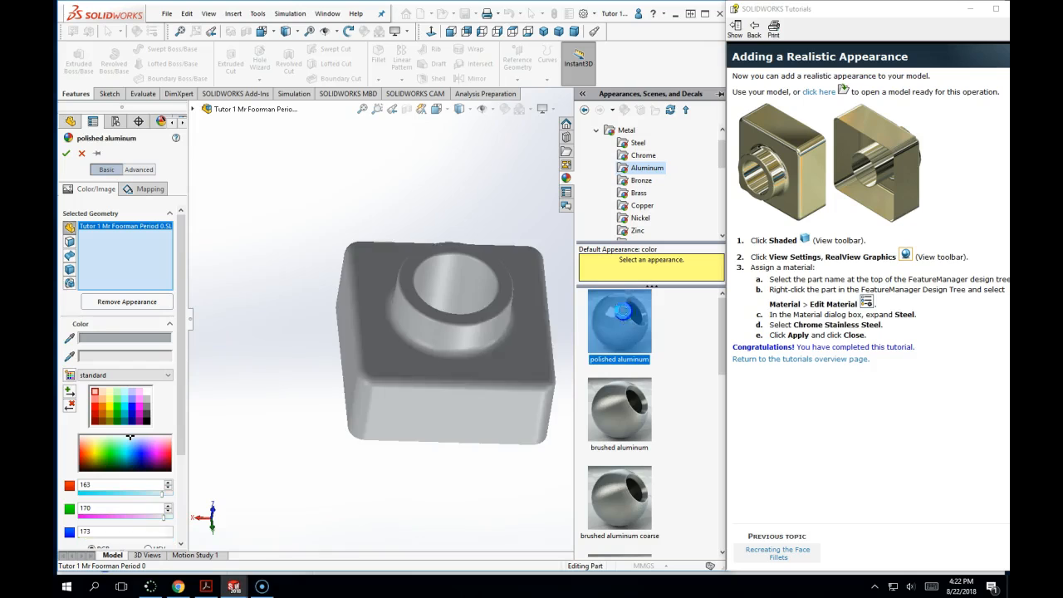
{"action": "left_click_drag", "start_coordinate": [619, 320], "coordinate": [464, 367]}
{"action": "left_click_drag", "start_coordinate": [600, 415], "coordinate": [496, 405]}
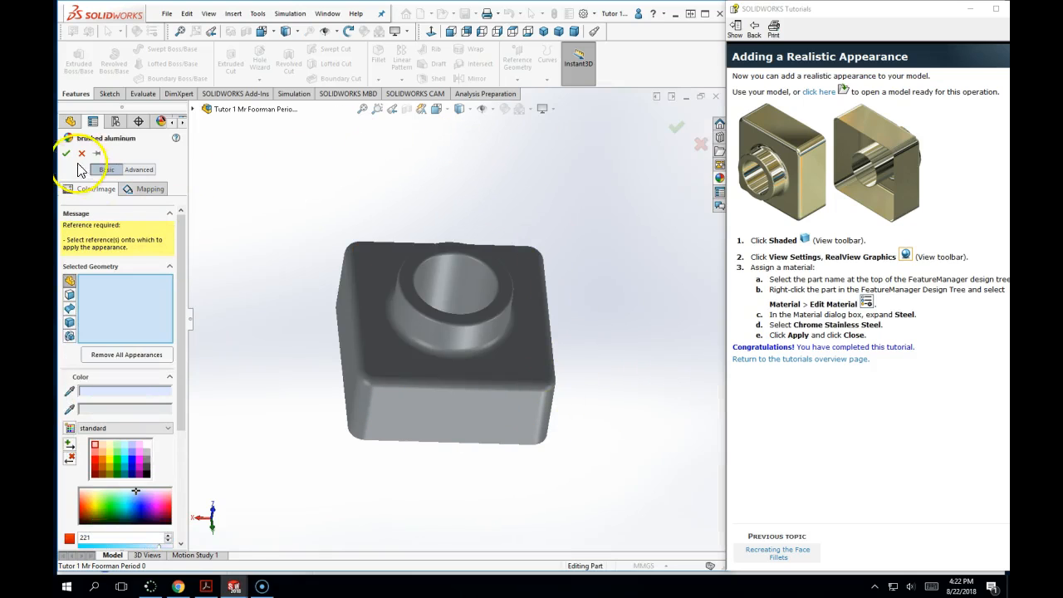
{"action": "left_click", "coordinate": [384, 363]}
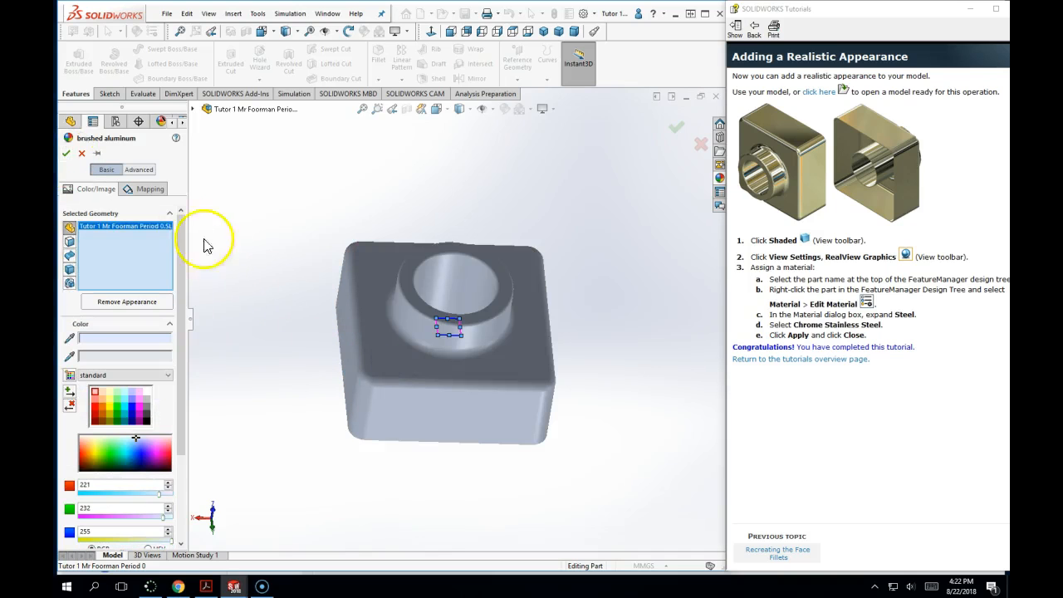
{"action": "left_click", "coordinate": [66, 156]}
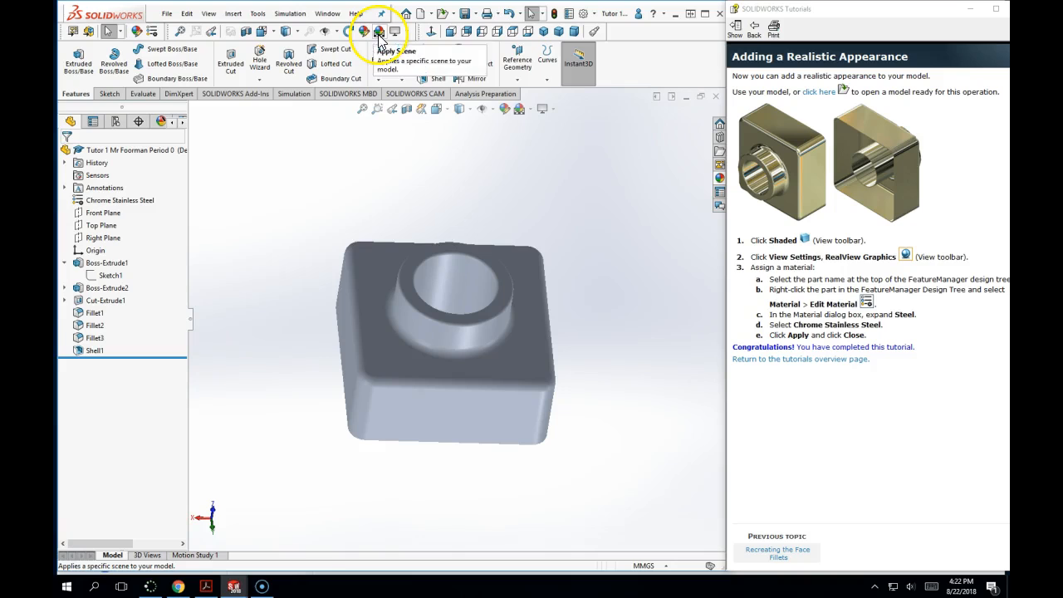
Step: Toggle the Ambient Occlusion view setting for the model
{"action": "left_click", "coordinate": [404, 34]}
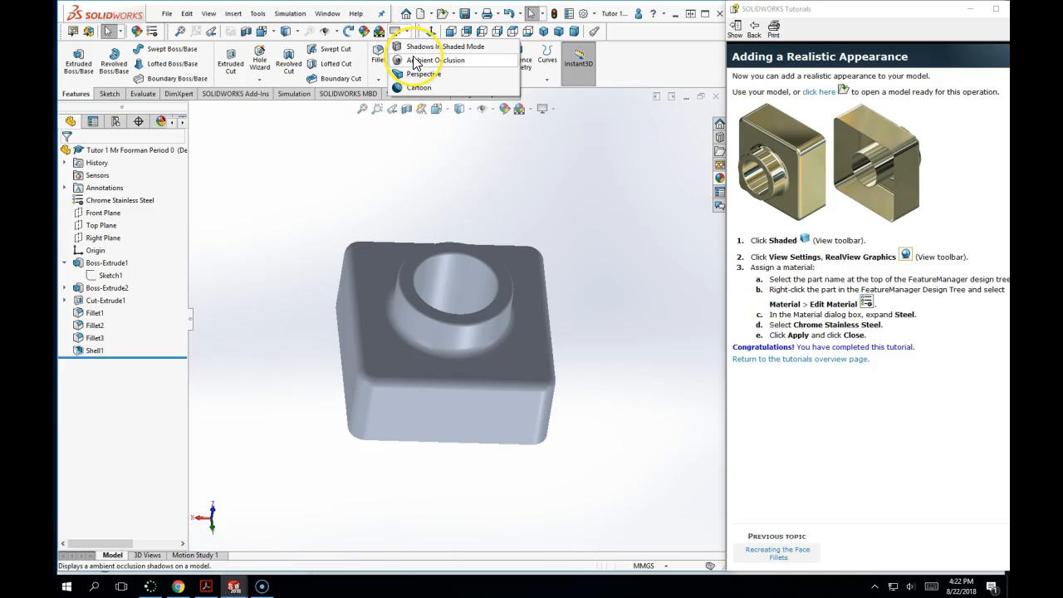
{"action": "left_click", "coordinate": [416, 62]}
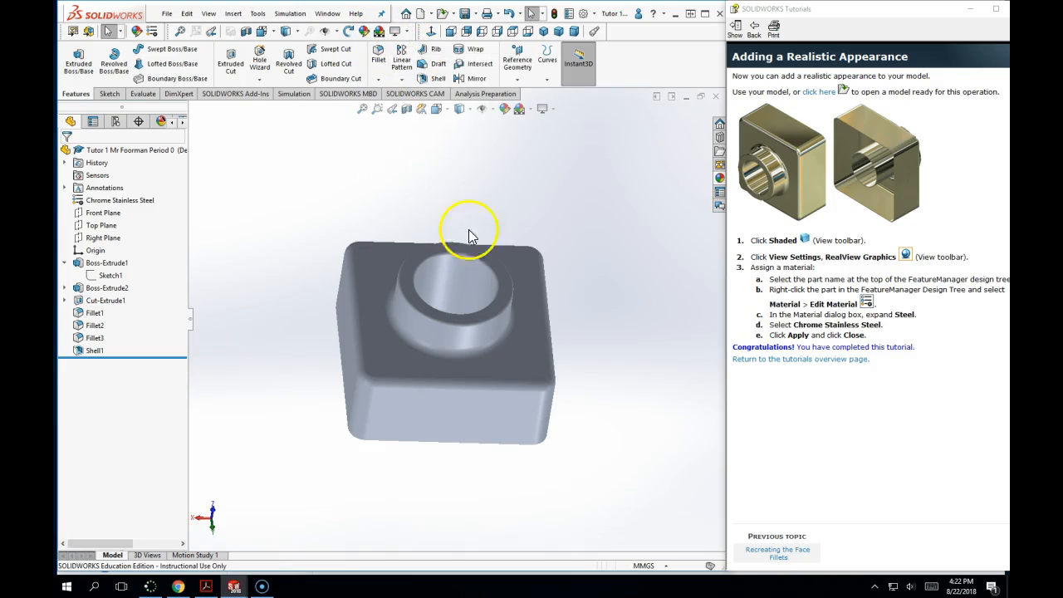
{"action": "middle_click_drag", "start_coordinate": [606, 292], "coordinate": [507, 302]}
{"action": "middle_click_drag", "start_coordinate": [539, 412], "coordinate": [566, 390]}
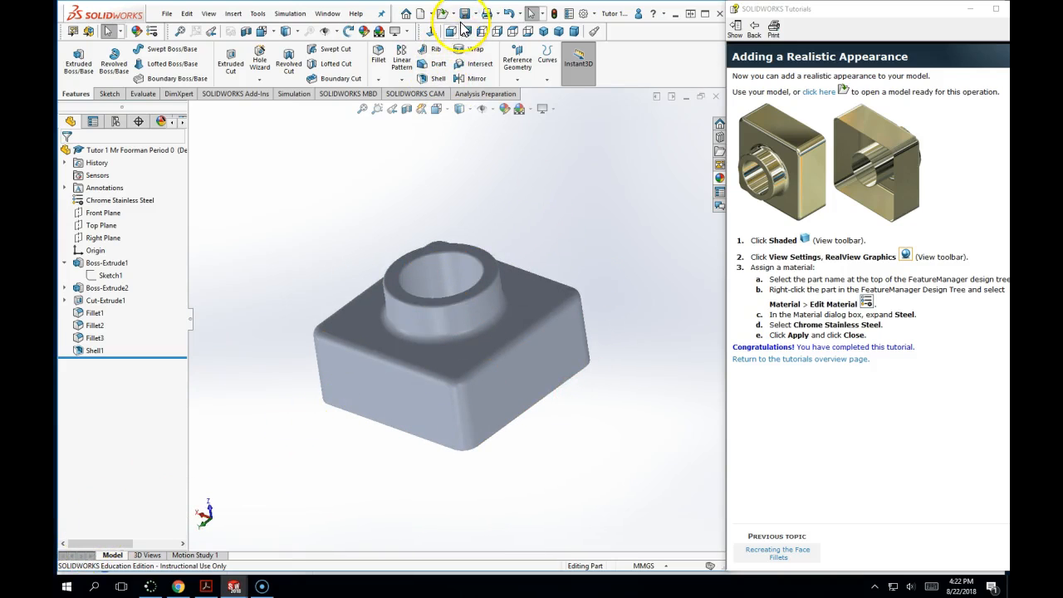
Step: Save the part and widen the modelling window against the tutorial pane
{"action": "left_click", "coordinate": [462, 15]}
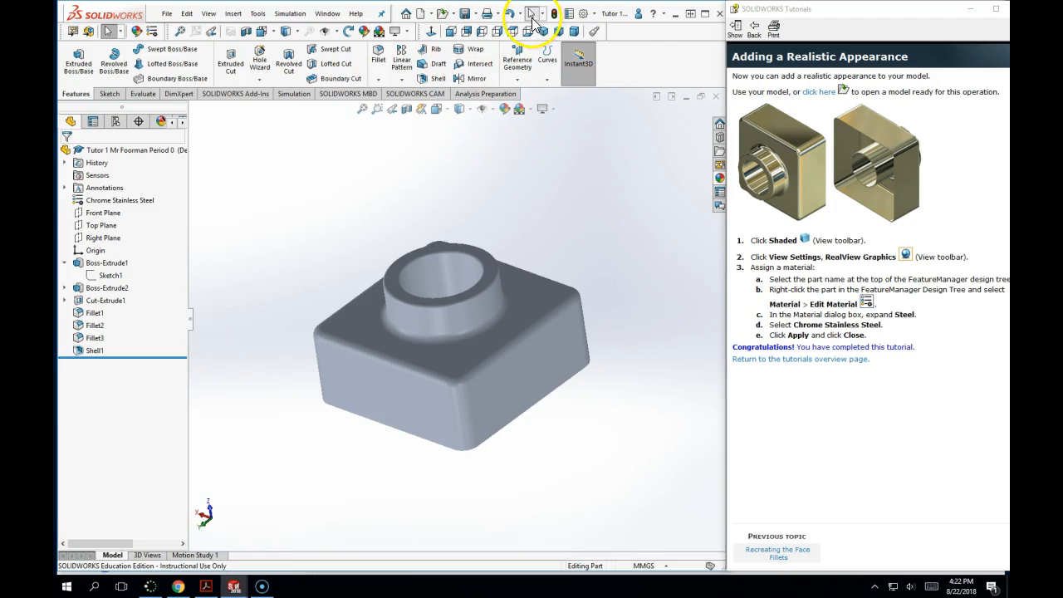
{"action": "left_click_drag", "start_coordinate": [723, 118], "coordinate": [867, 107]}
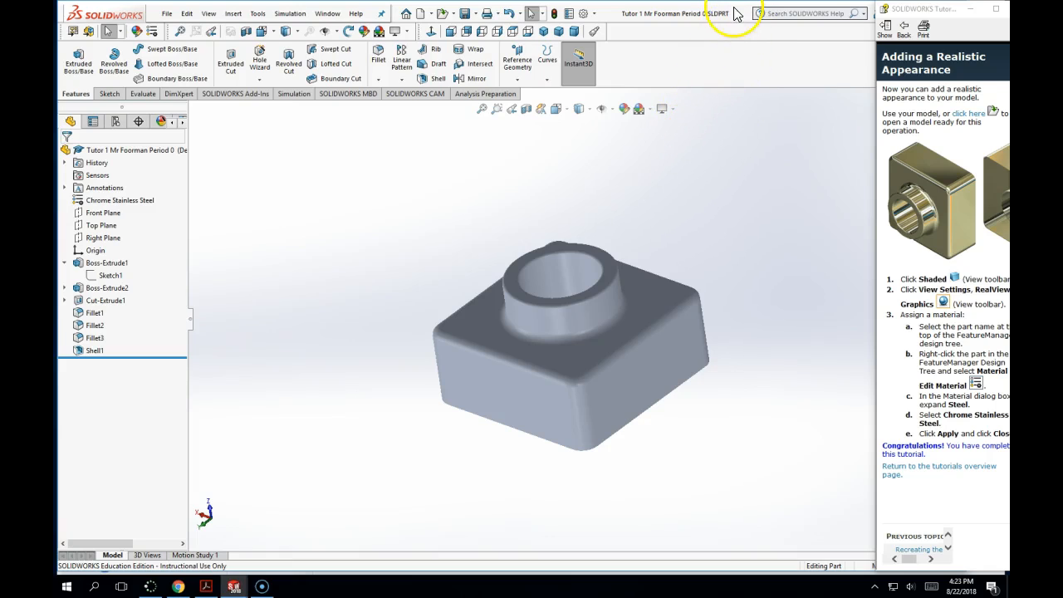
Step: Save a copy of the part as an Adobe PDF in the 6th Period engineering folder, keeping the file name and viewing it after saving
{"action": "left_click", "coordinate": [168, 15]}
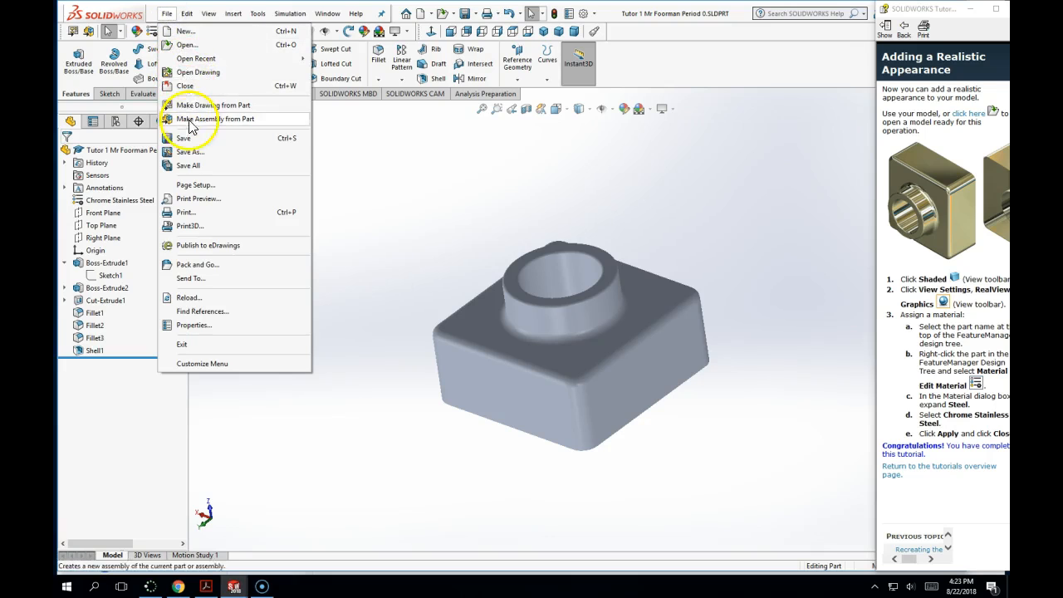
{"action": "left_click", "coordinate": [191, 154]}
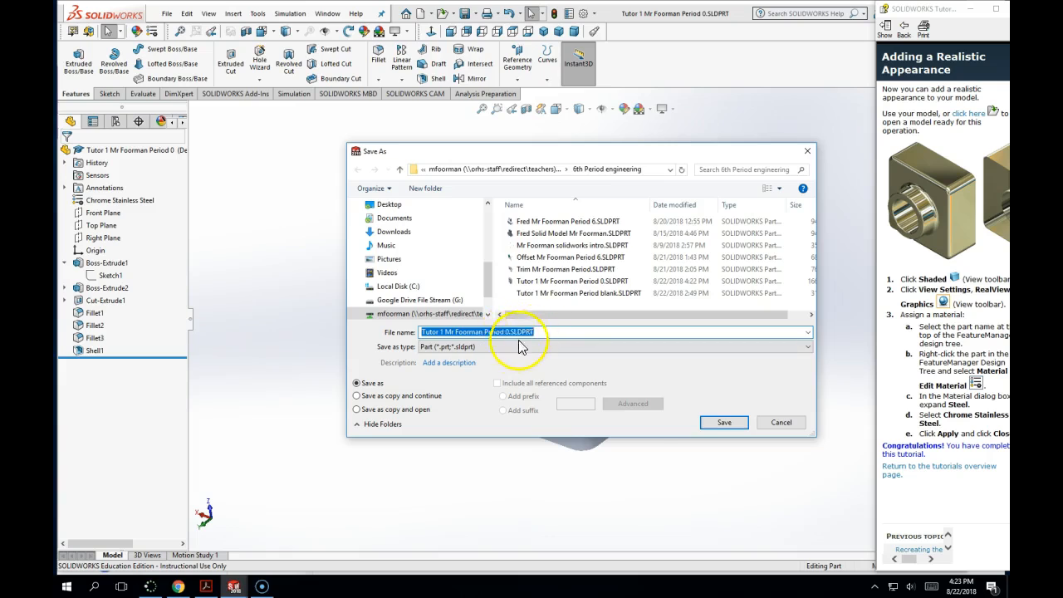
{"action": "left_click", "coordinate": [519, 346]}
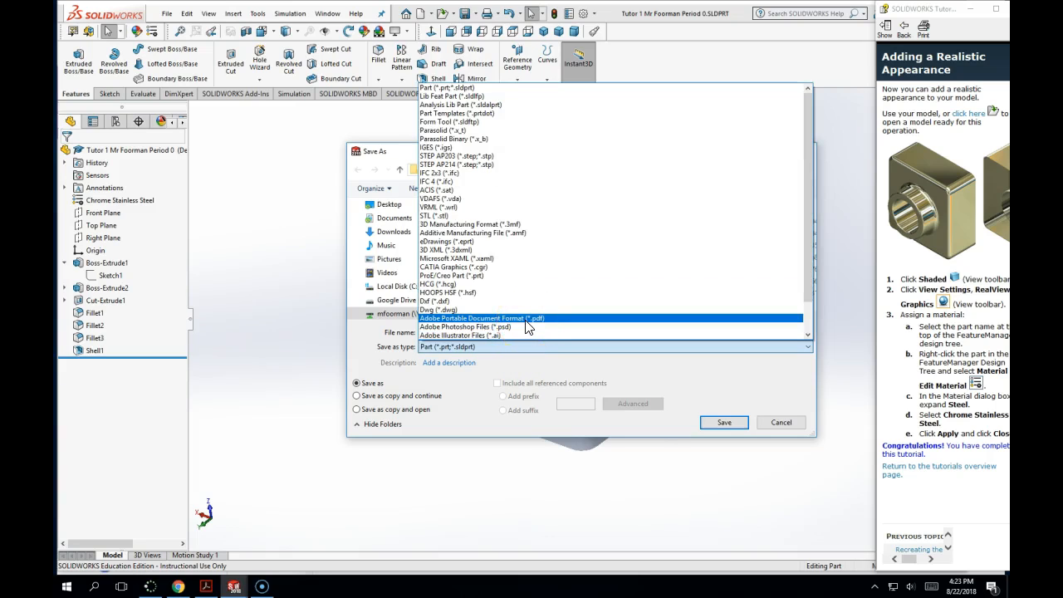
{"action": "left_click", "coordinate": [525, 318]}
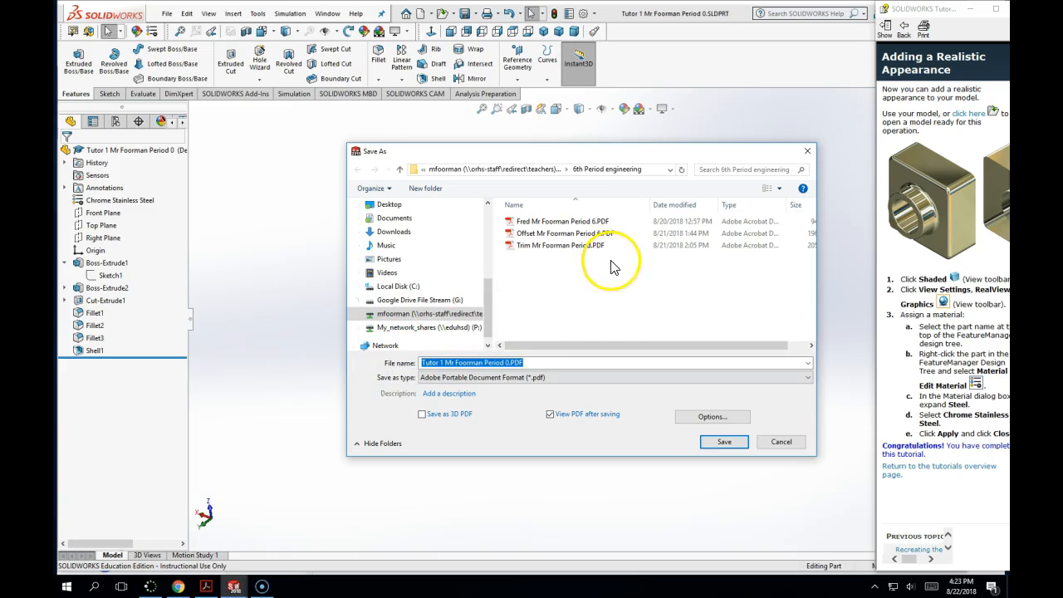
{"action": "left_click", "coordinate": [723, 441]}
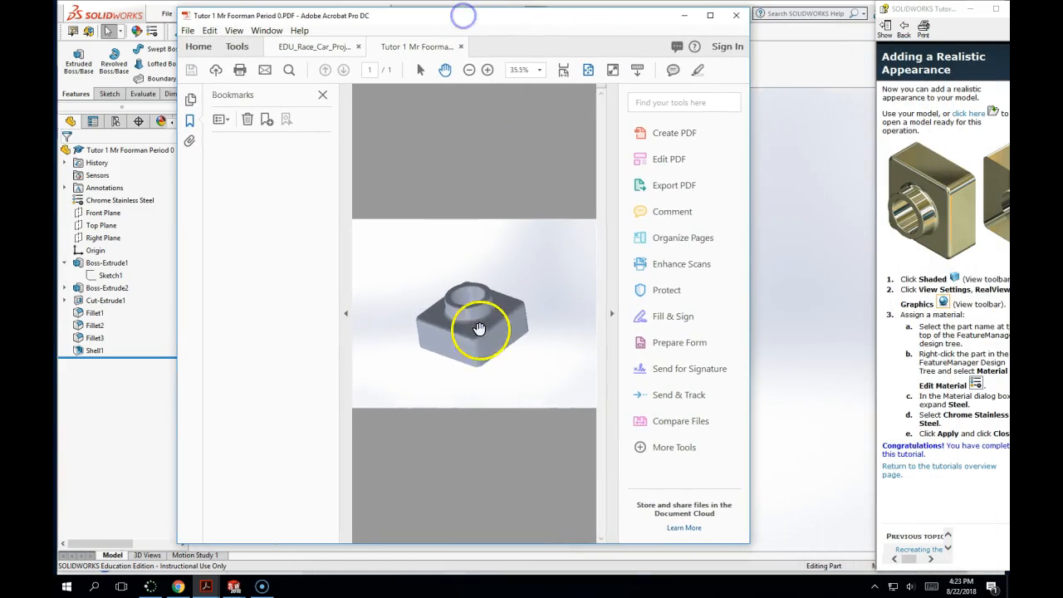
Step: Examine the exported PDF in a maximized Acrobat window, then close only its tab and return to the part in SOLIDWORKS
{"action": "left_click", "coordinate": [710, 15]}
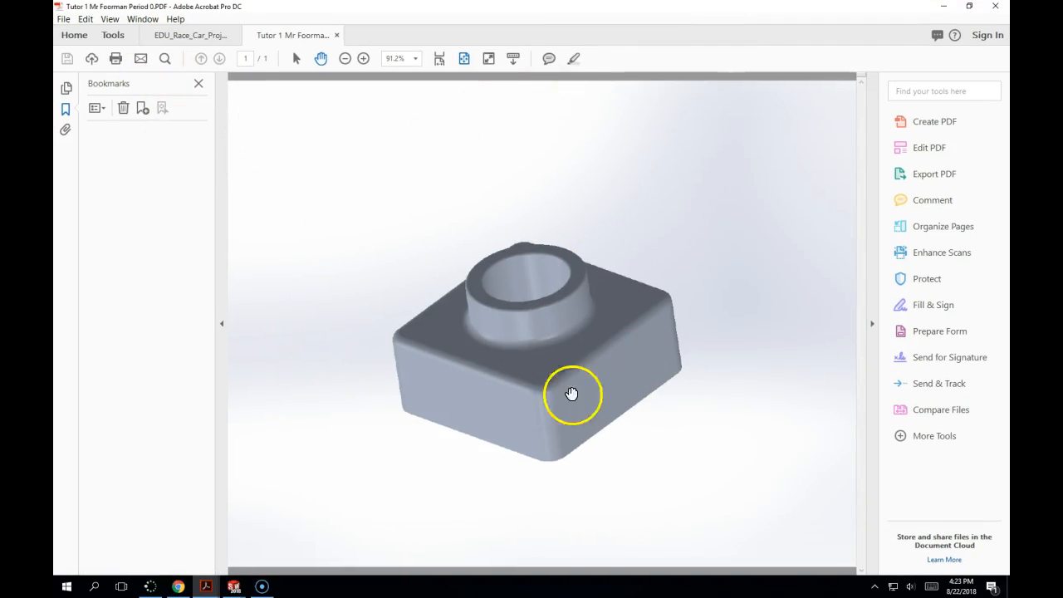
{"action": "left_click", "coordinate": [991, 10]}
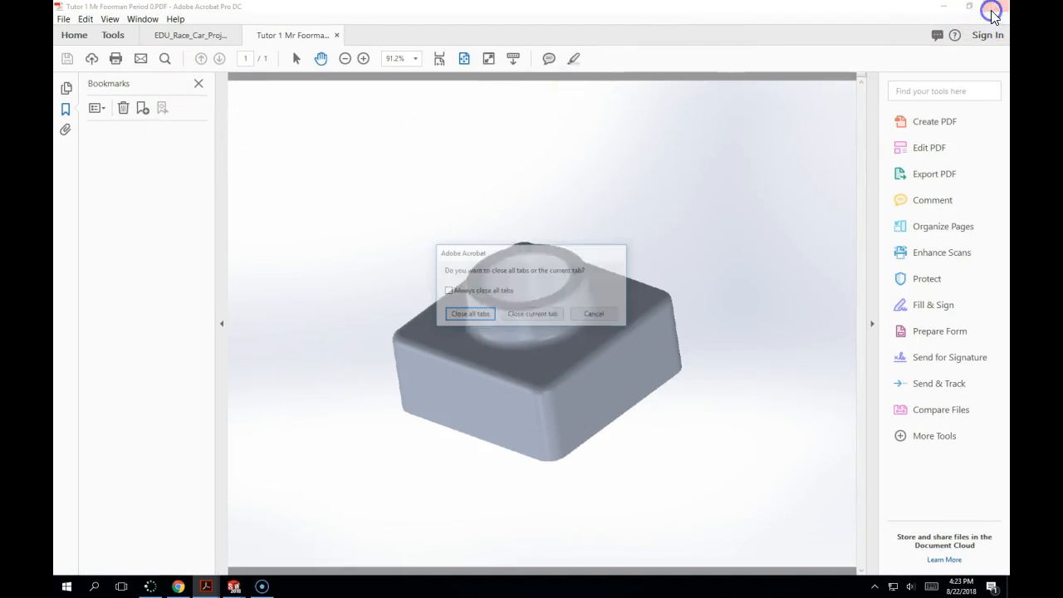
{"action": "left_click", "coordinate": [532, 315]}
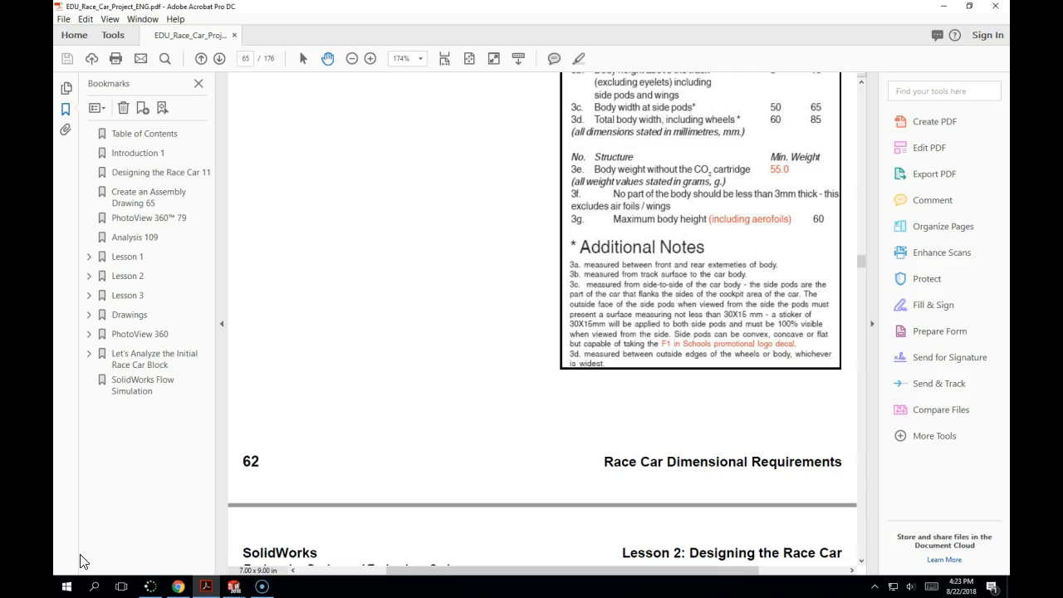
{"action": "left_click", "coordinate": [937, 7]}
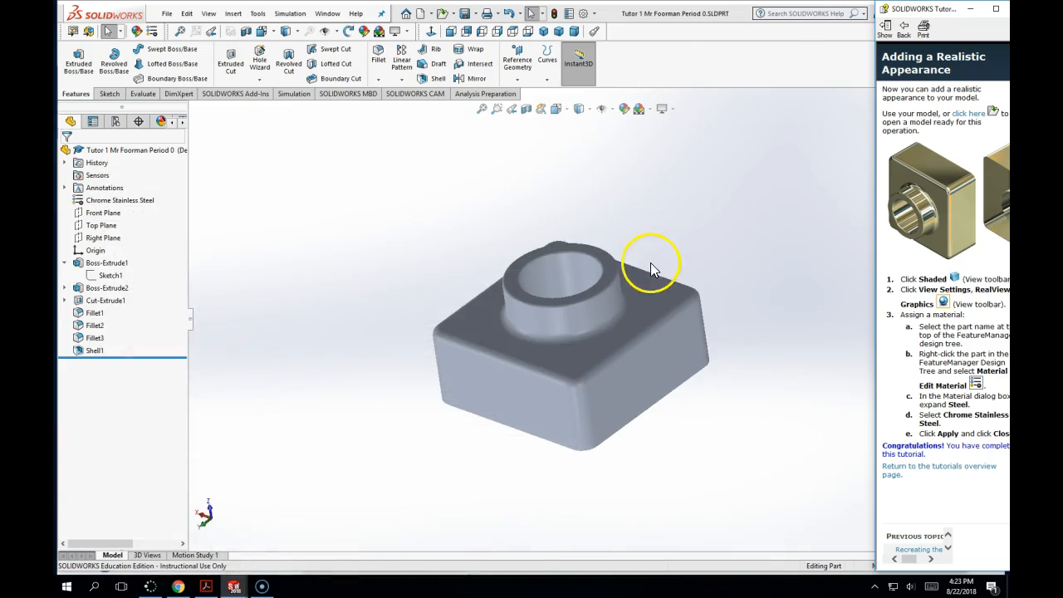
{"action": "middle_click_drag", "start_coordinate": [676, 301], "coordinate": [652, 266]}
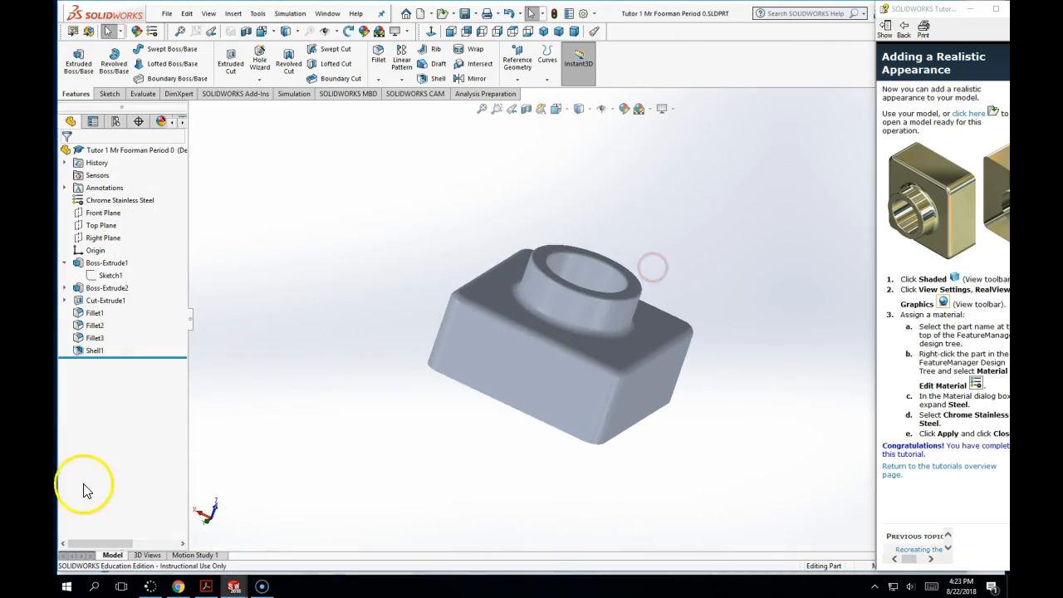